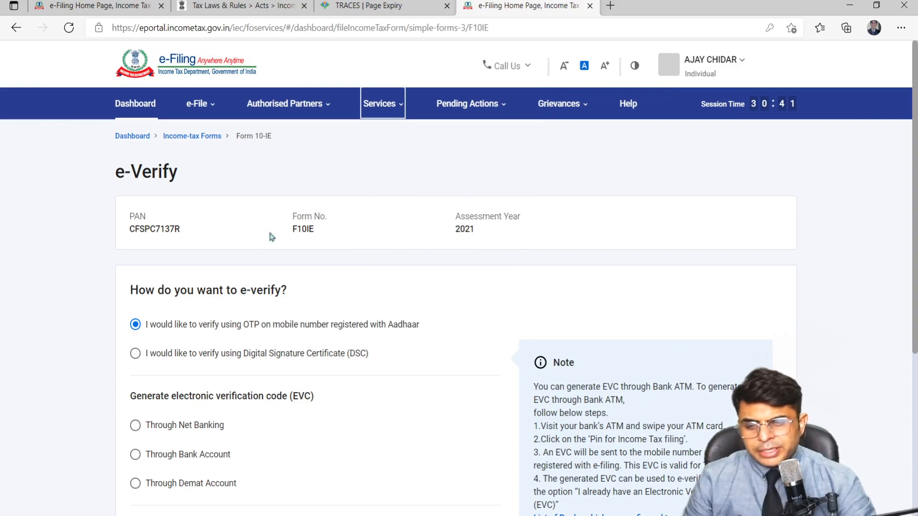
- Open the File Income Tax Forms page for choosing a form to file
left_click(214, 110)
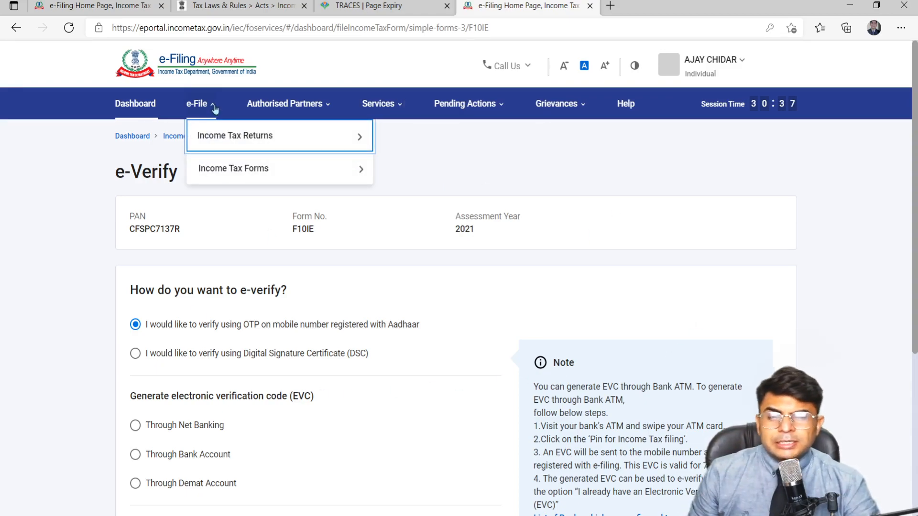
mouse_move(340, 150)
mouse_move(307, 172)
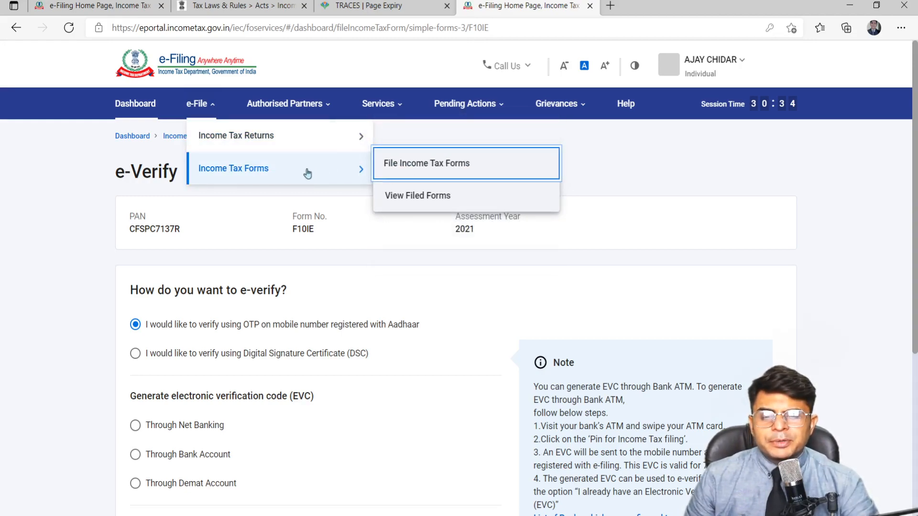
left_click(427, 175)
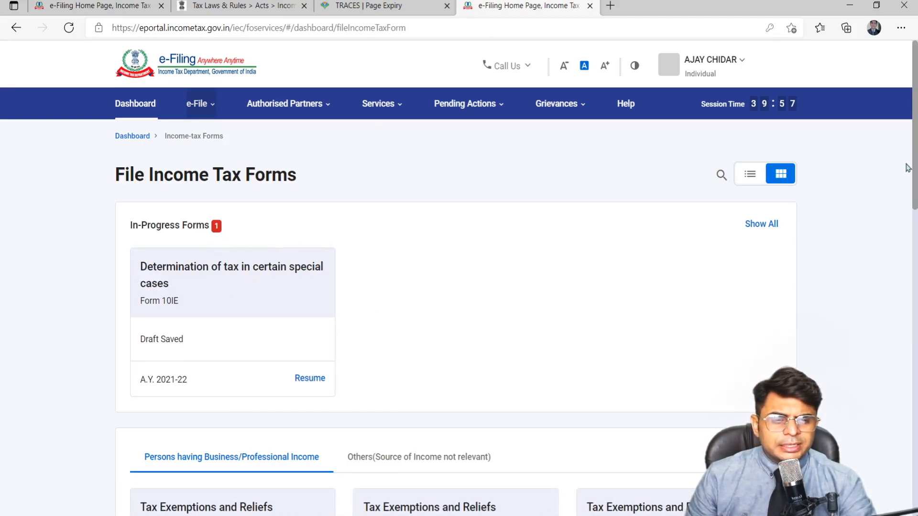
- Start filing Form 10IE from the Others (Source of Income not relevant) category of income tax forms
scroll(907, 166, "down", 4)
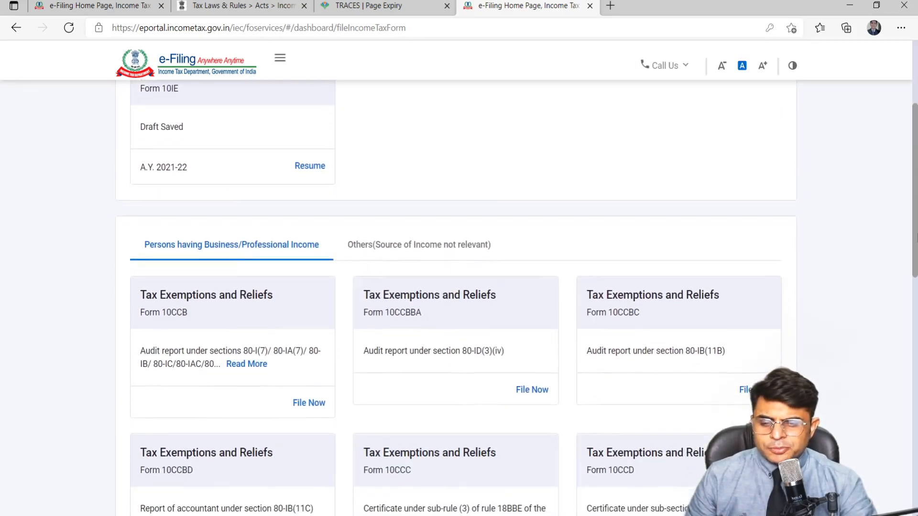
scroll(907, 166, "up", 4)
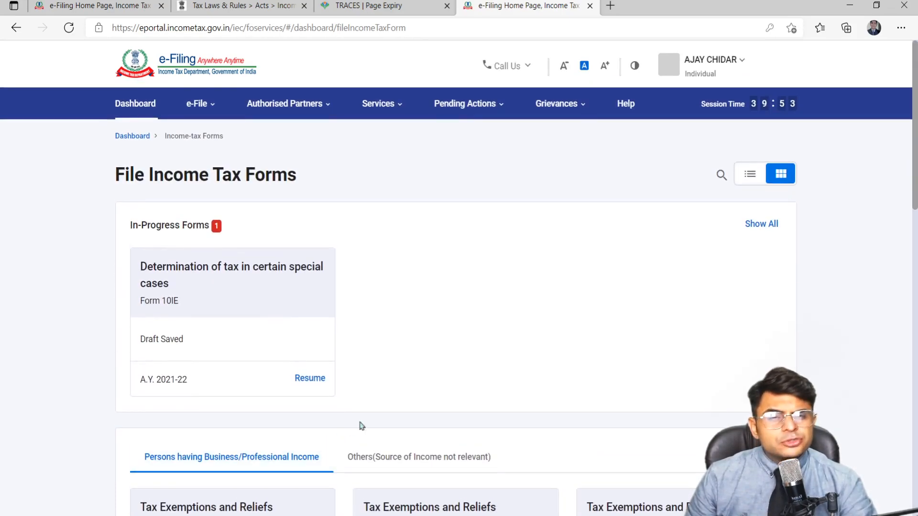
left_click_drag(916, 154, 908, 177)
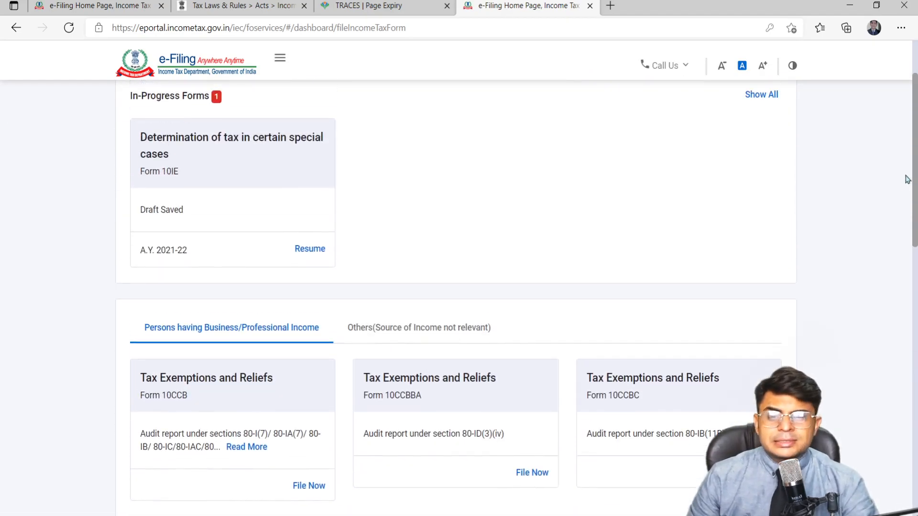
left_click(457, 337)
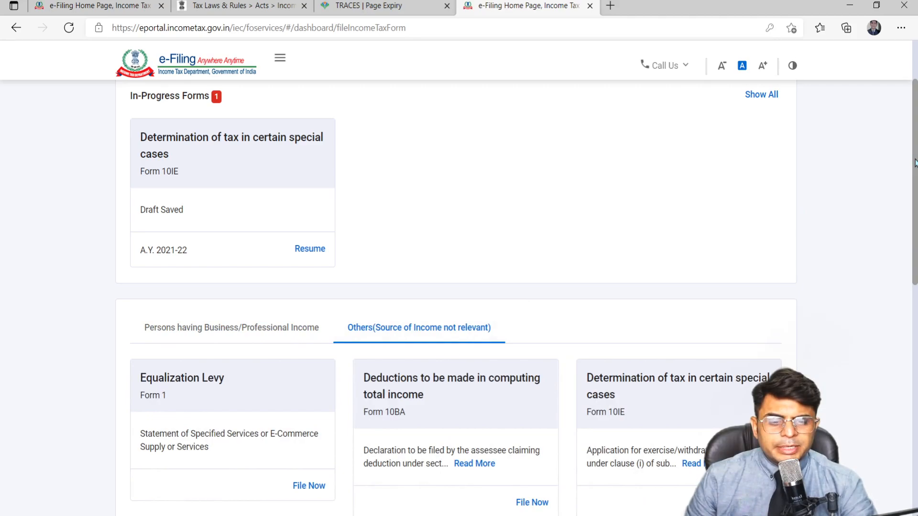
scroll(915, 162, "down", 4)
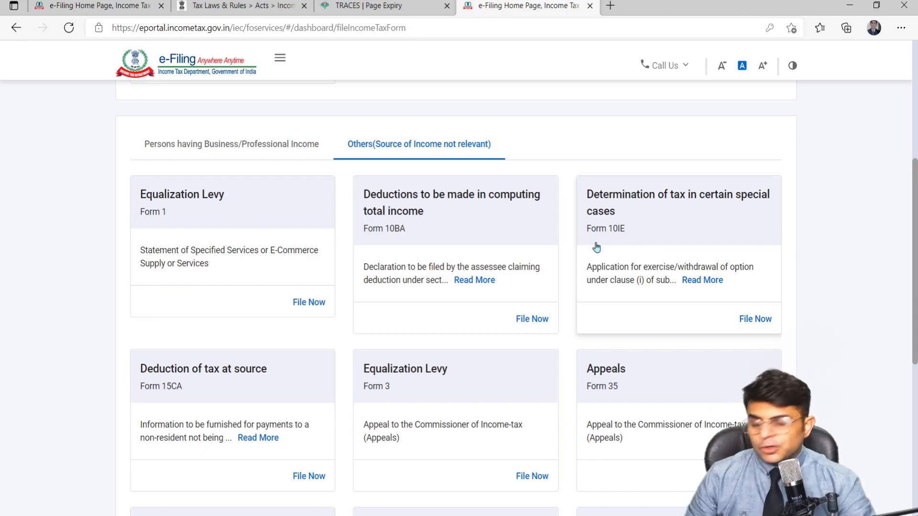
left_click(761, 324)
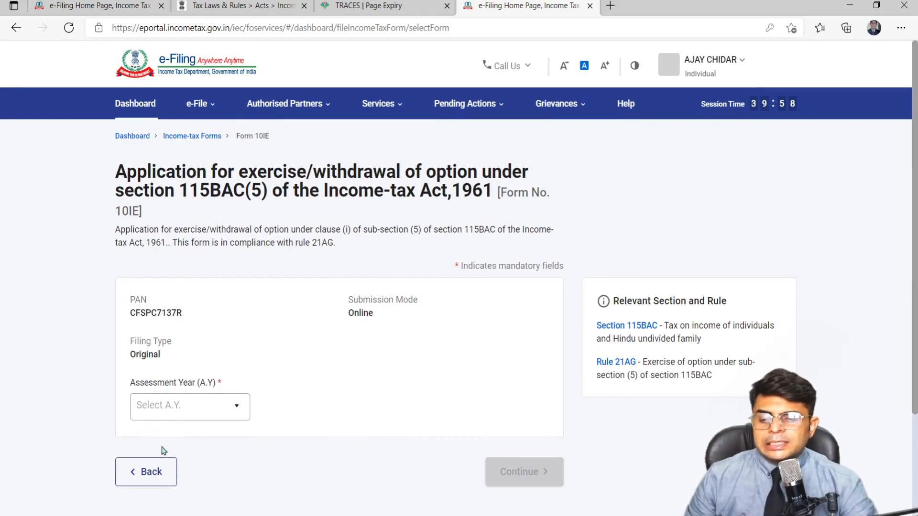
- Set the assessment year to 2021-22 and continue to the section list of Form 10-IE
left_click(196, 416)
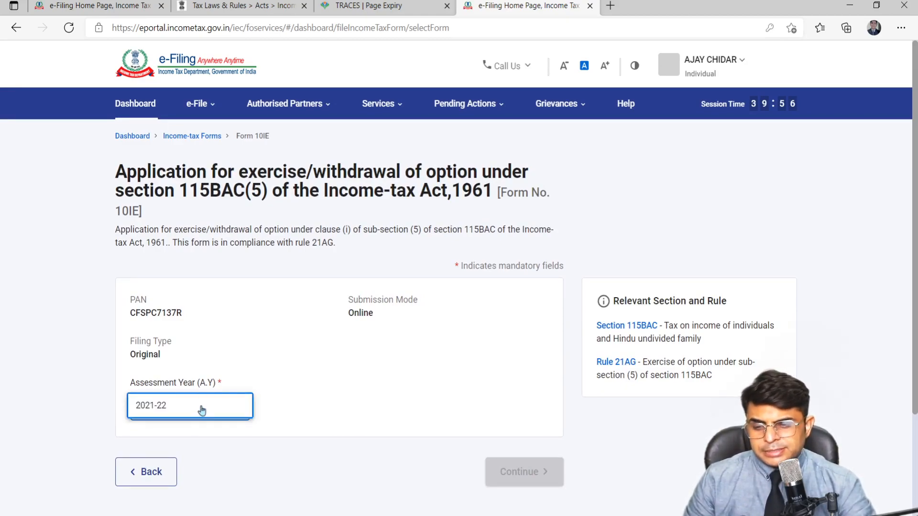
left_click(201, 410)
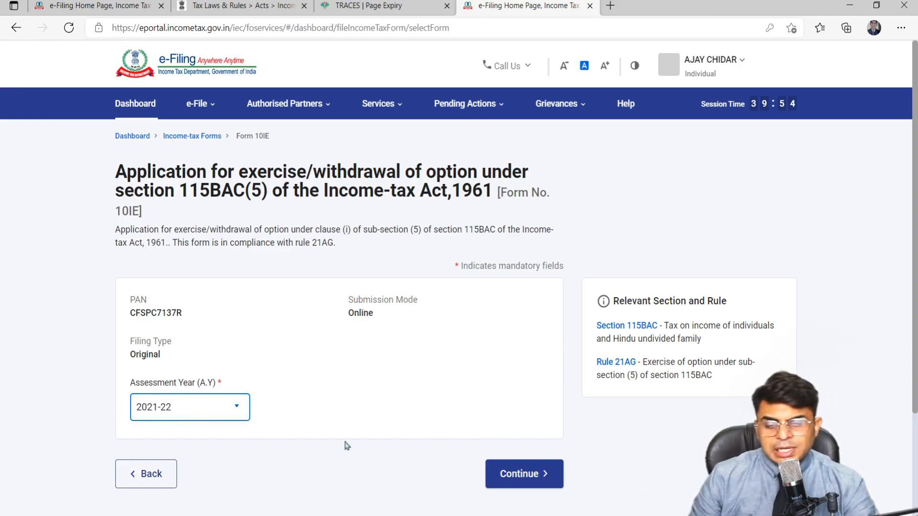
left_click(519, 483)
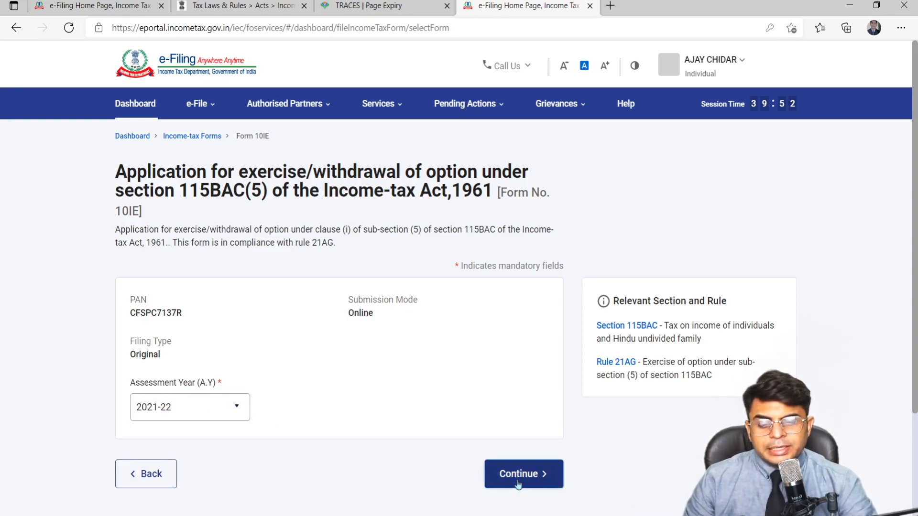
left_click(230, 316)
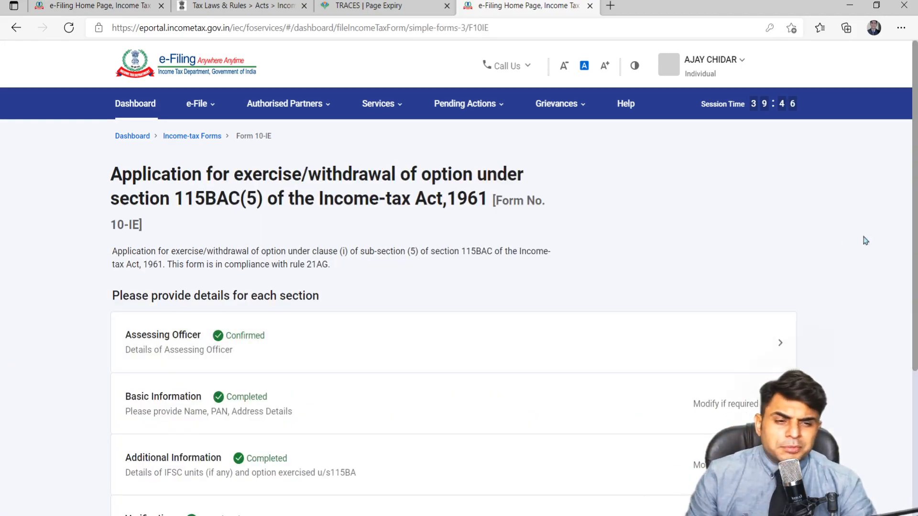
- Review the area code, AO type, range code and jurisdiction in the Assessing Officer section, and return to the section list
scroll(914, 200, "down", 3)
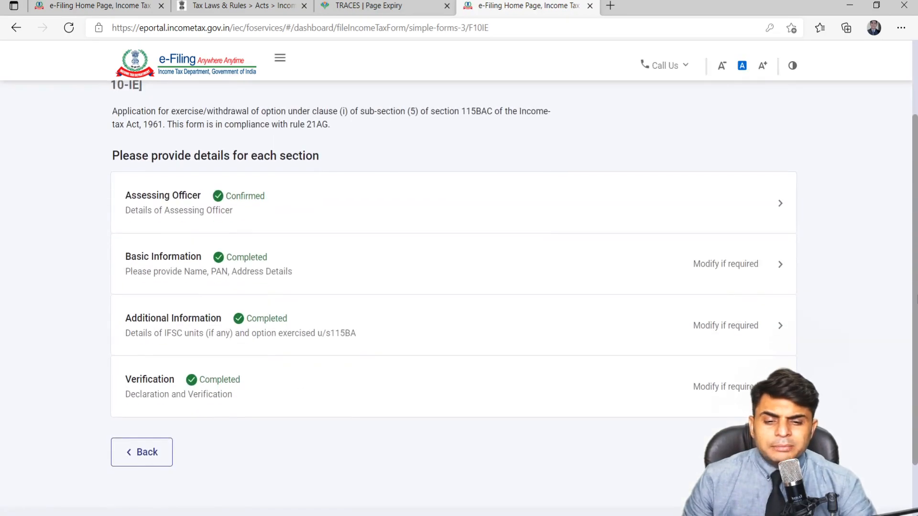
left_click(664, 196)
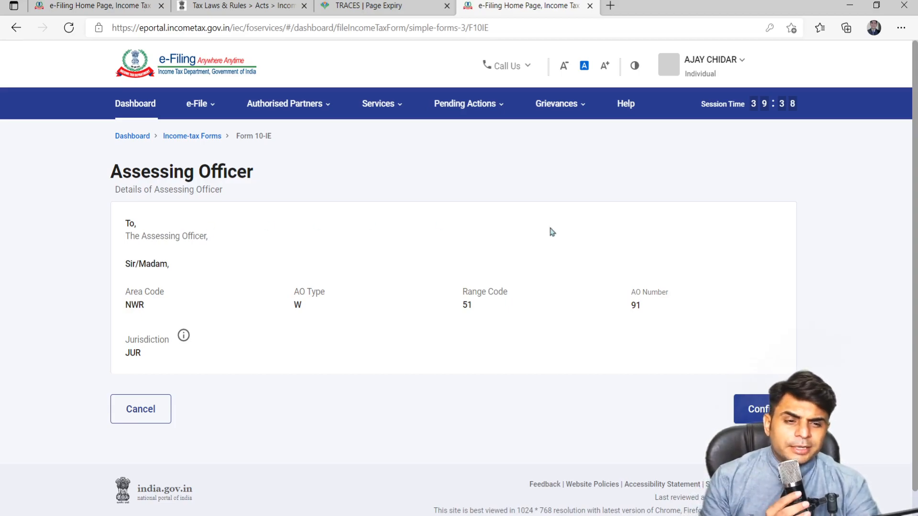
scroll(916, 178, "down", 1)
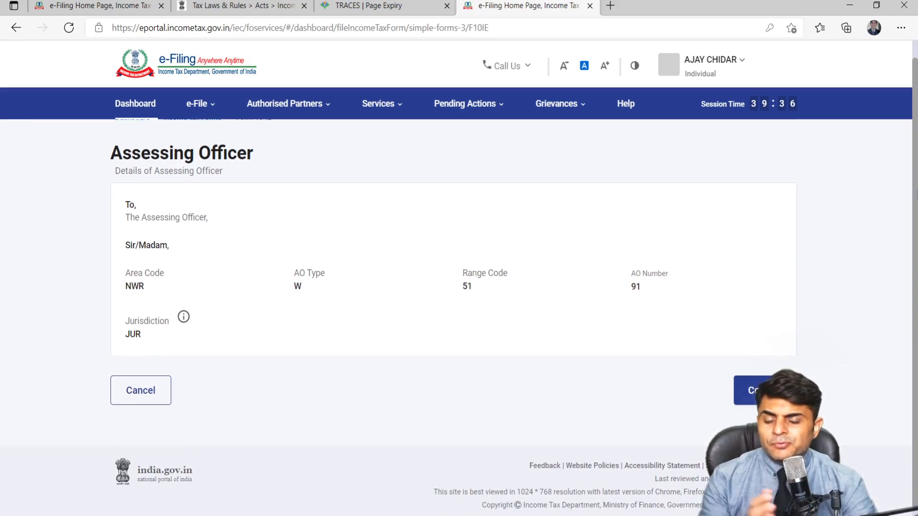
left_click_drag(917, 194, 916, 193)
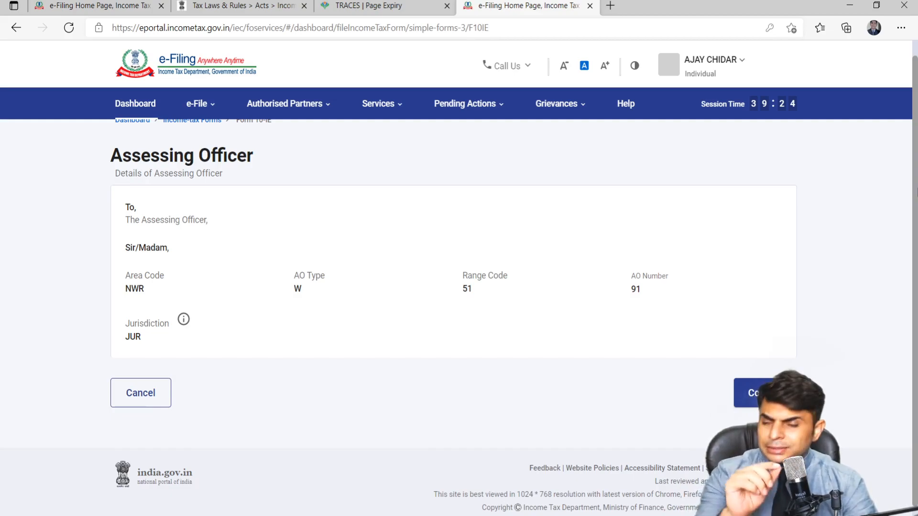
left_click_drag(917, 192, 917, 191)
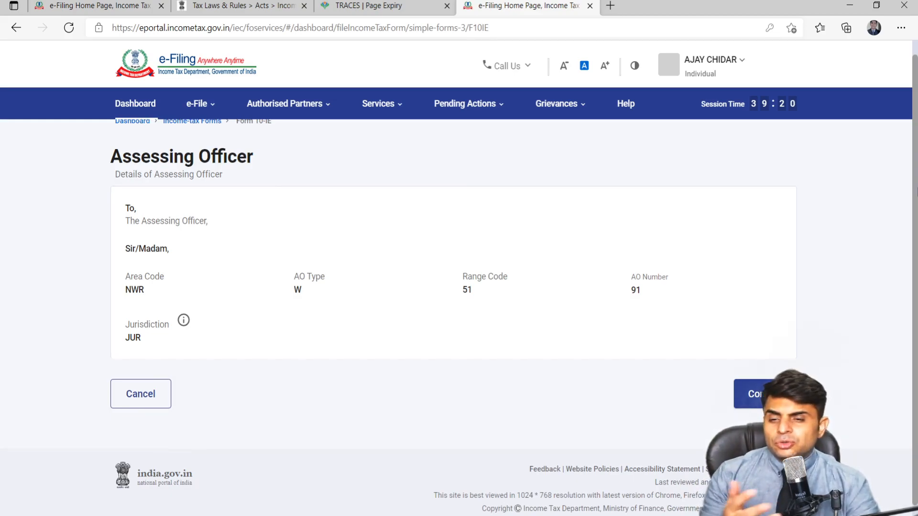
left_click_drag(917, 192, 917, 204)
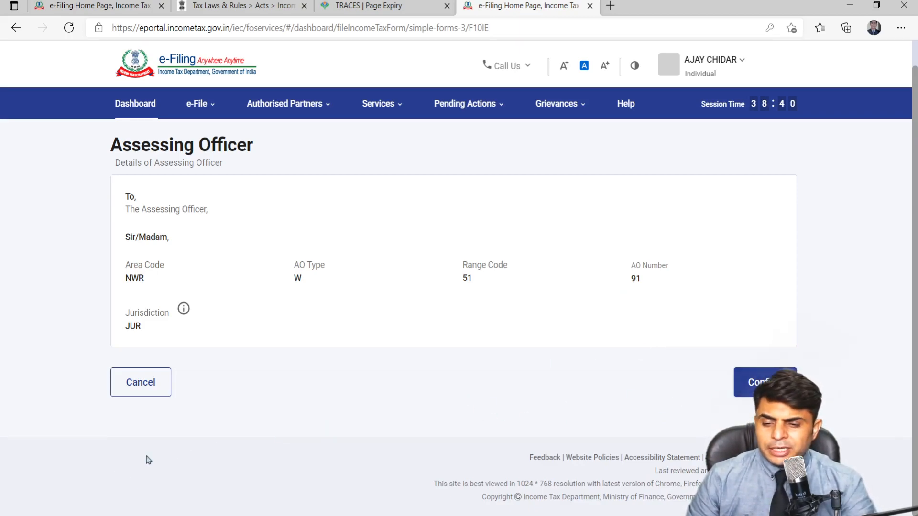
left_click(154, 395)
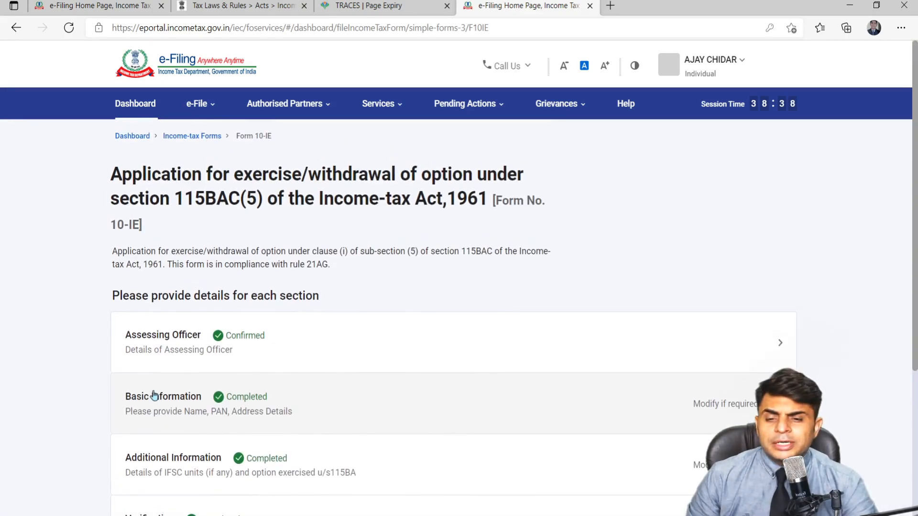
- Open the Basic Information section and select Education Services as the sector for the nature of business
scroll(783, 246, "down", 3)
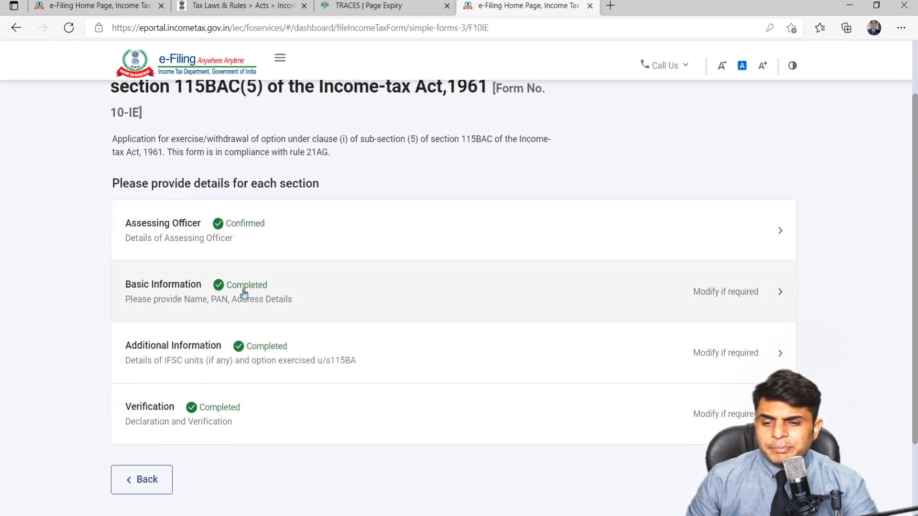
left_click(378, 295)
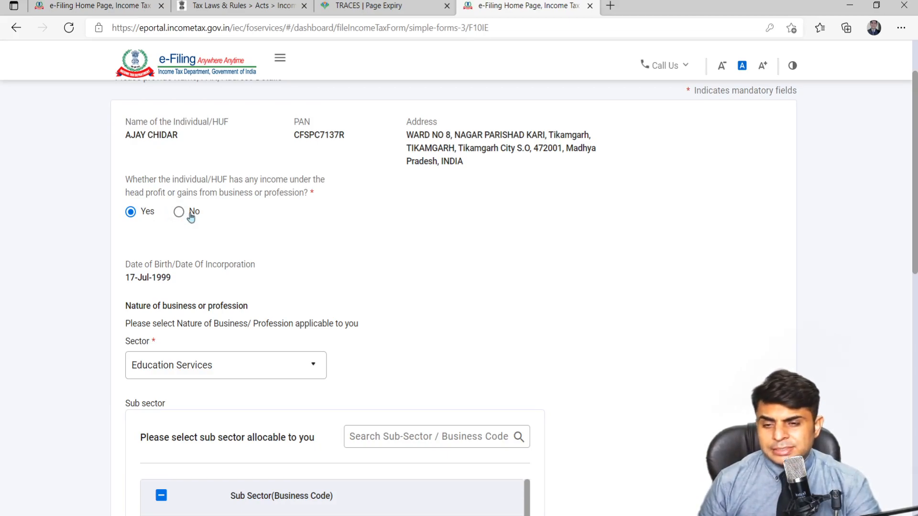
left_click(205, 380)
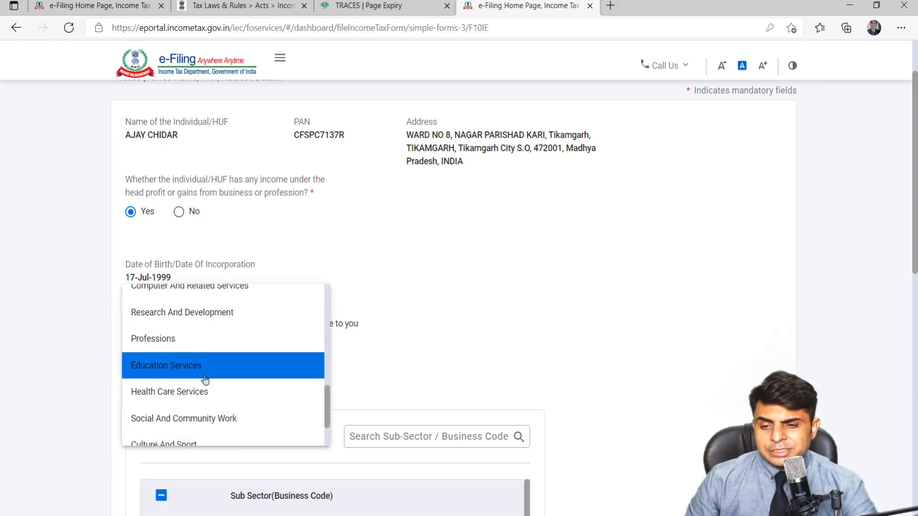
left_click(205, 380)
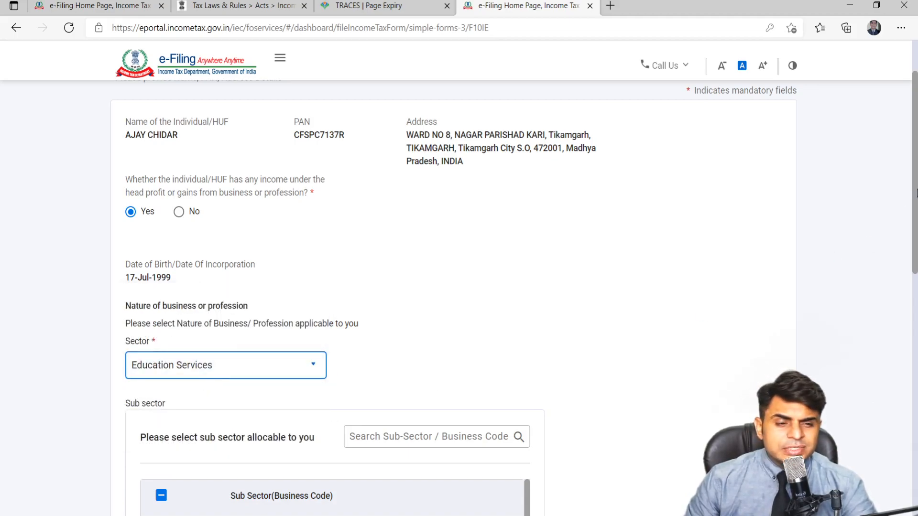
- Remove the duplicate Education Services sector from the selected nature of business or activities and save the Basic Information section
scroll(460, 258, "down", 5)
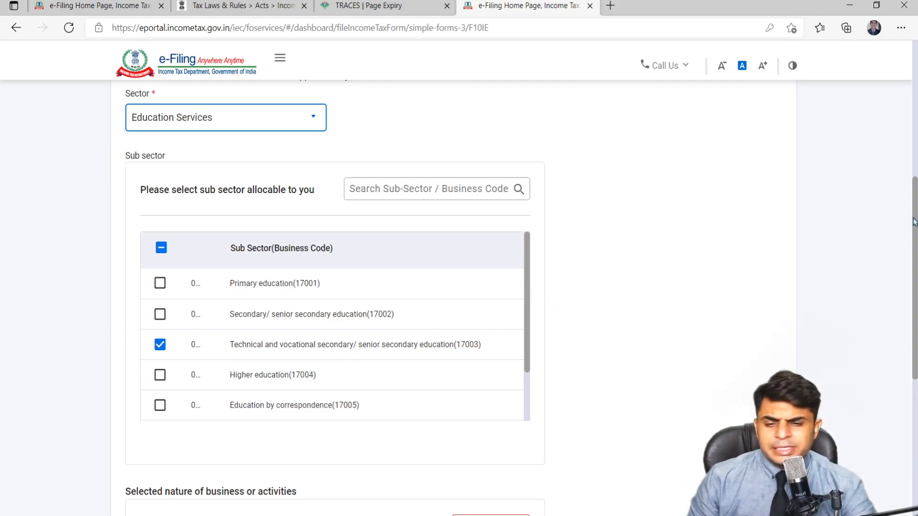
scroll(915, 221, "down", 2)
scroll(327, 297, "down", 1)
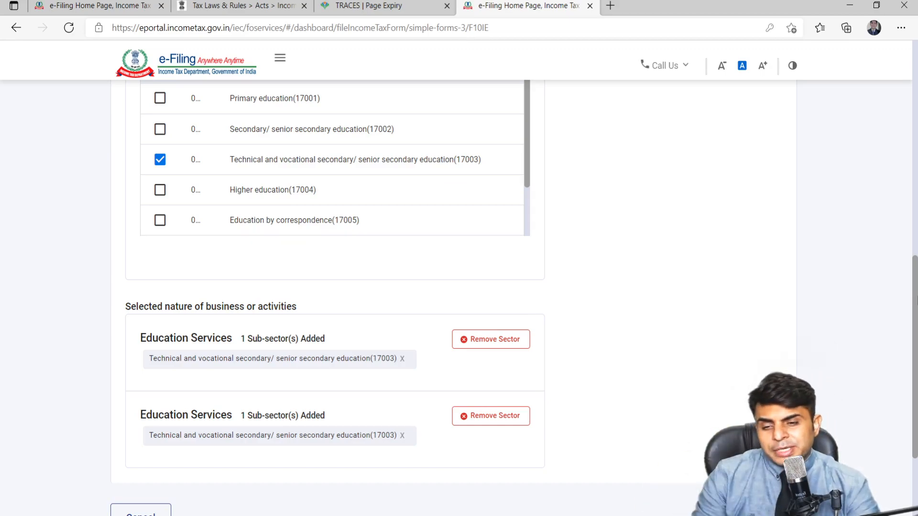
scroll(381, 287, "down", 1)
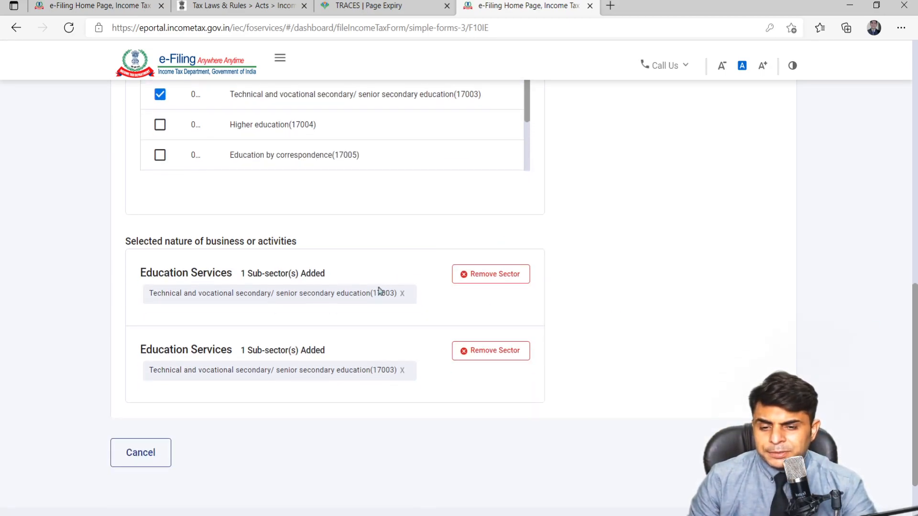
left_click(490, 280)
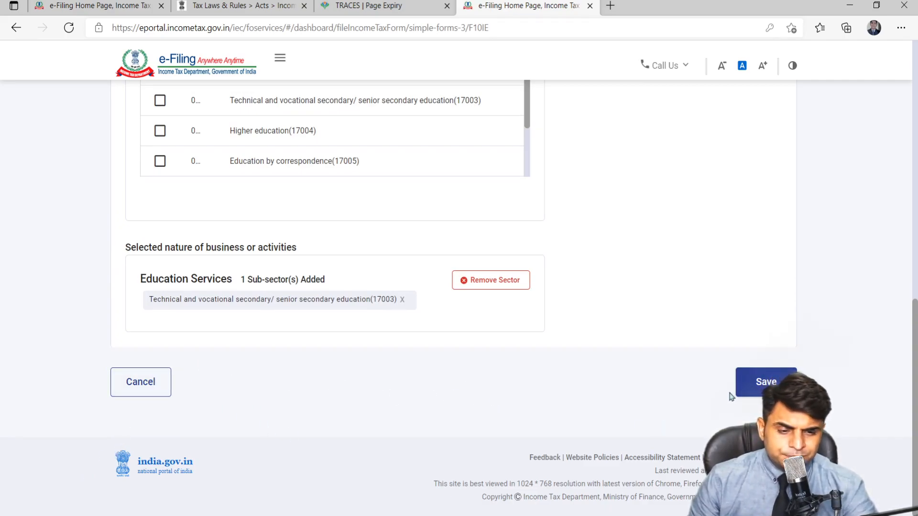
left_click(759, 383)
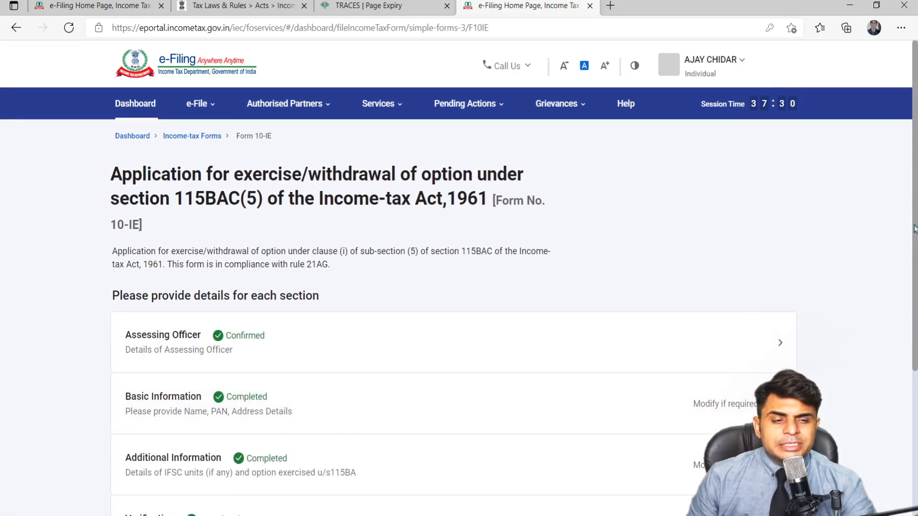
- Review the IFSC unit and earlier option withdrawal answers in the Additional Information section, and return without saving
scroll(914, 228, "down", 3)
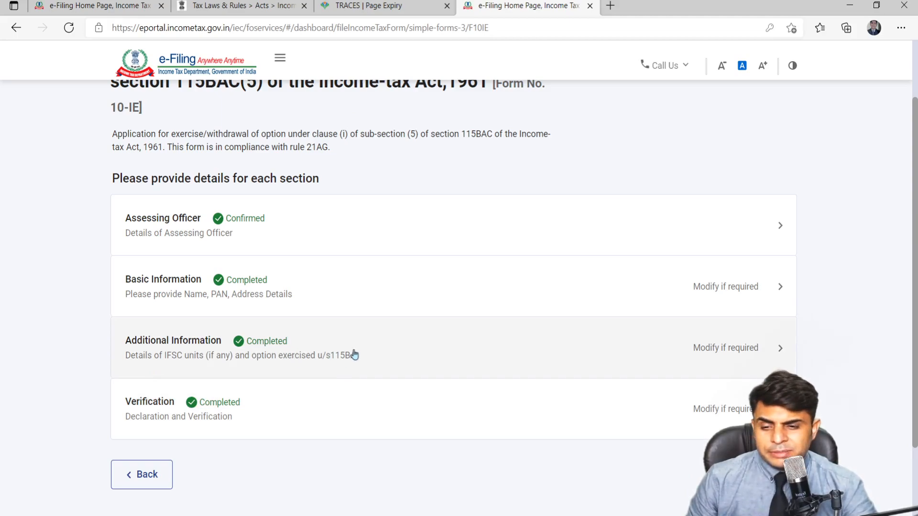
left_click(338, 349)
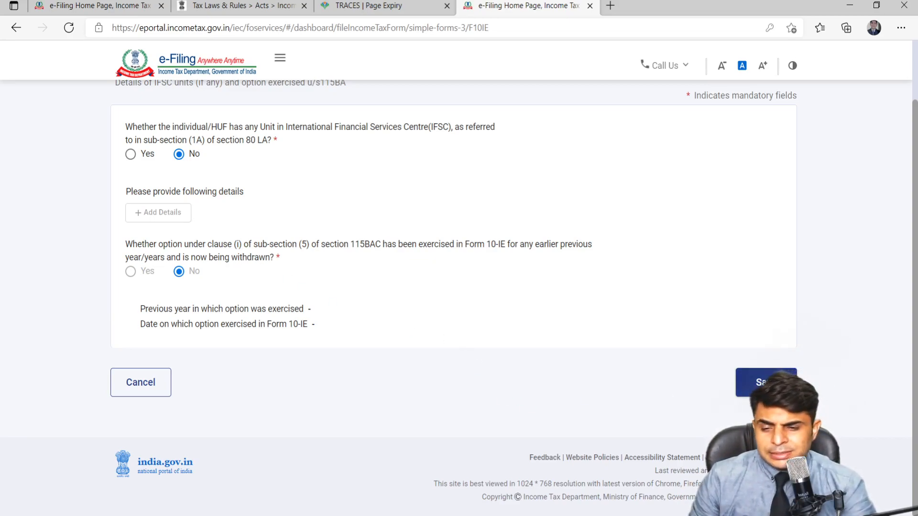
left_click(161, 397)
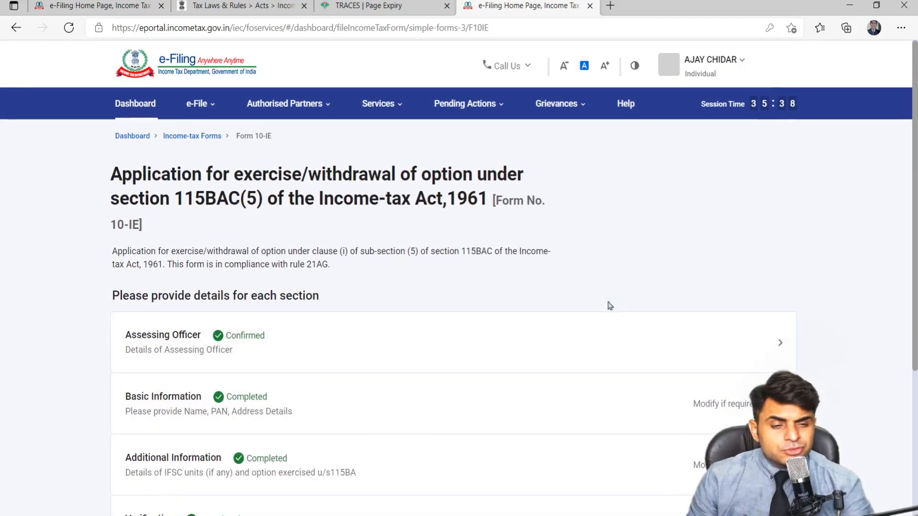
- Choose exercise for the section 115BAC option in the Verification section, review the declarations, and return to the section list without saving
scroll(610, 306, "down", 4)
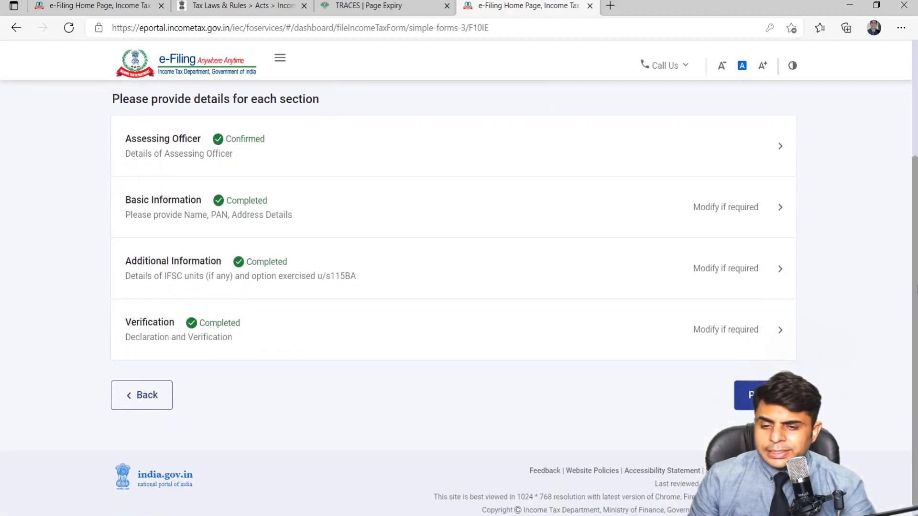
left_click(300, 342)
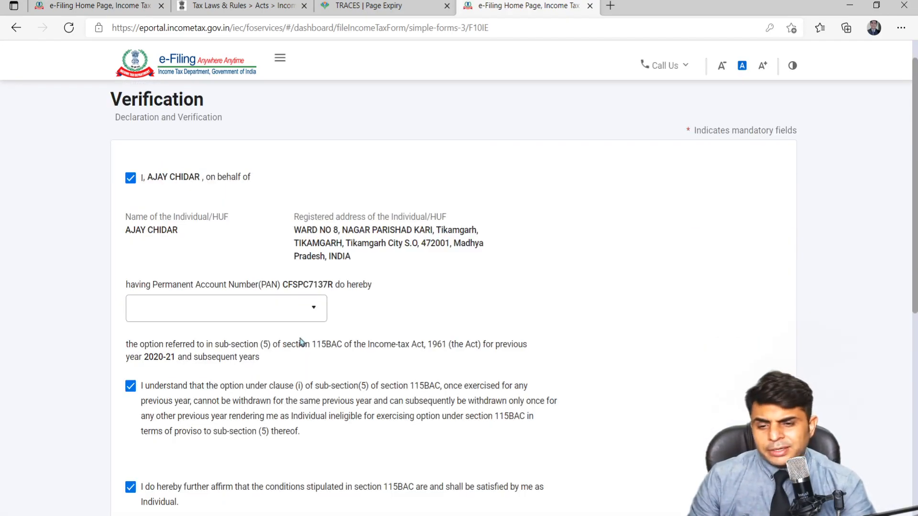
left_click(198, 321)
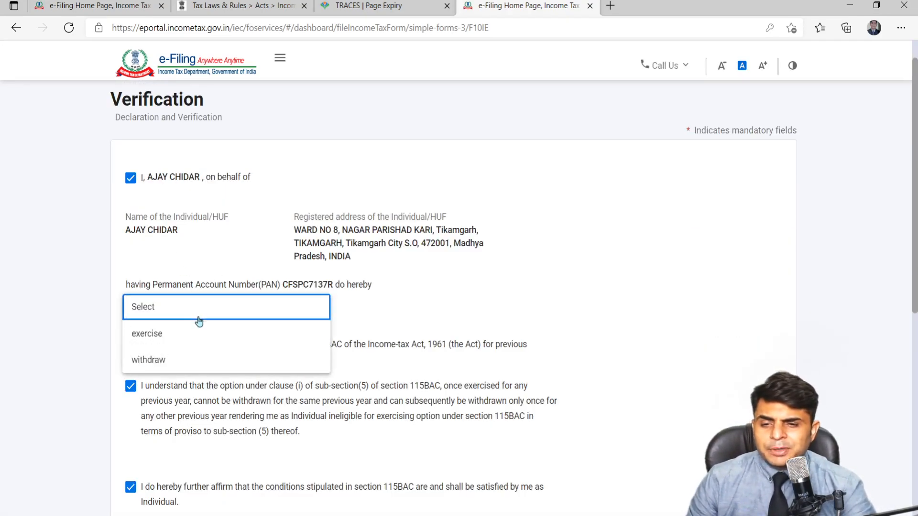
left_click(184, 347)
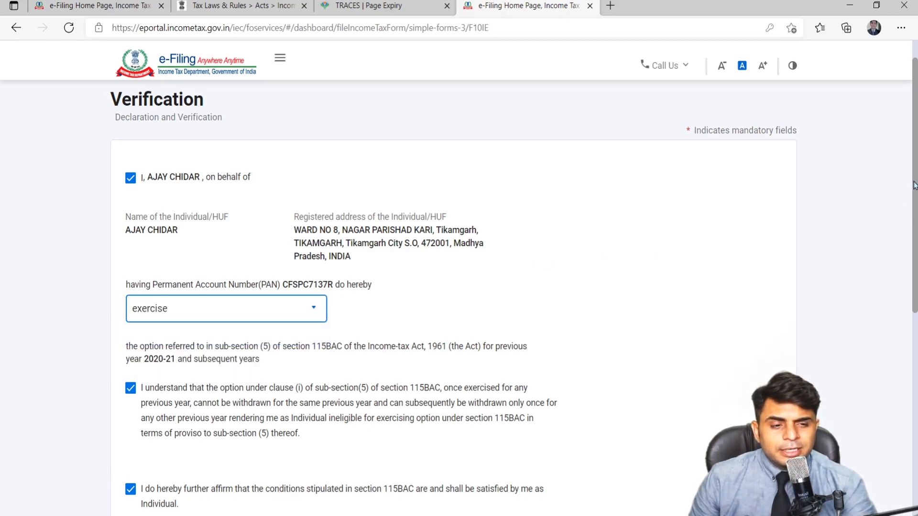
scroll(765, 215, "down", 3)
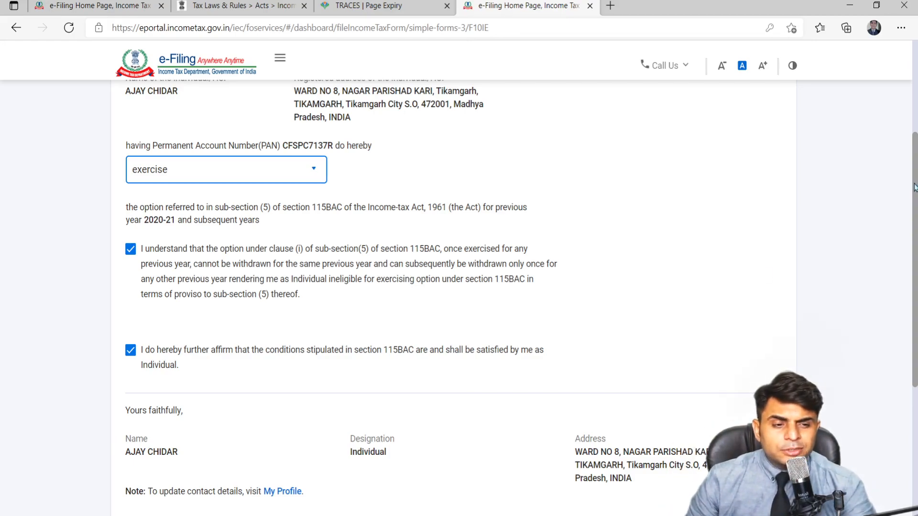
scroll(914, 190, "down", 5)
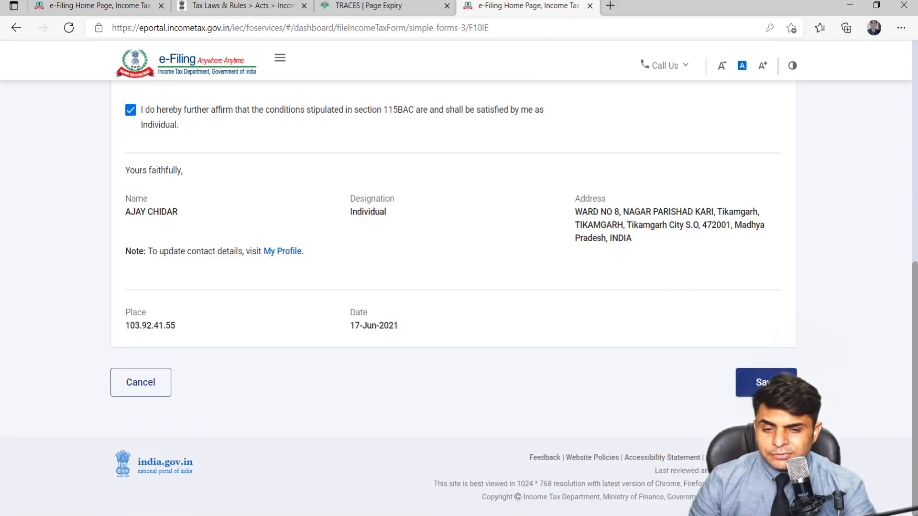
left_click(162, 390)
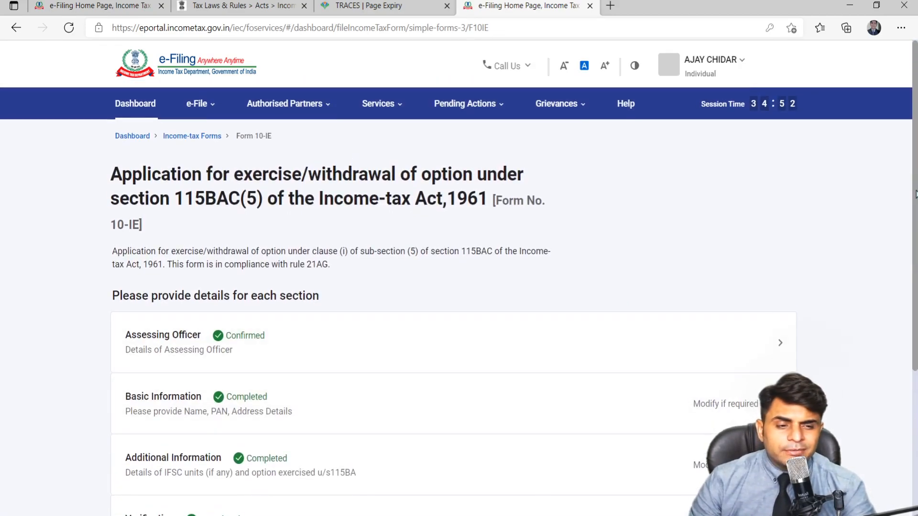
- Preview the completed Form 10-IE through to its closing declaration and confirm proceeding to e-verification
scroll(916, 193, "down", 4)
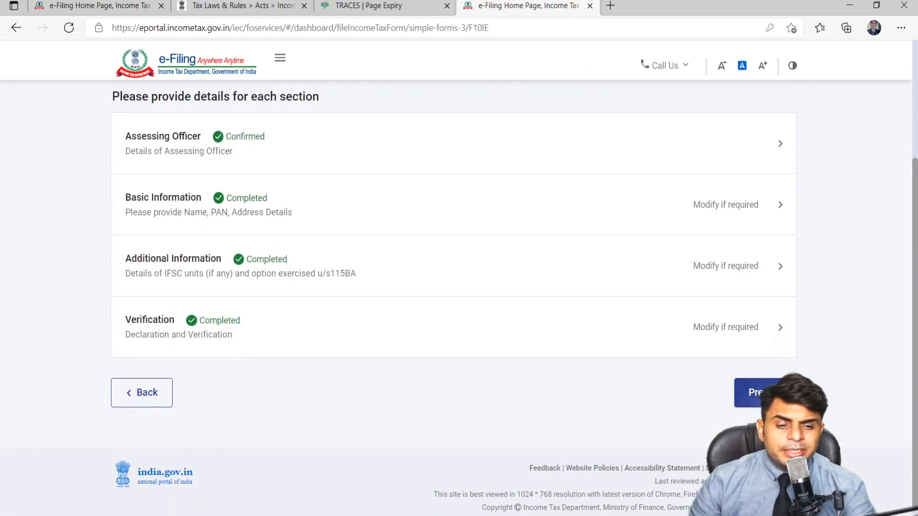
left_click(765, 393)
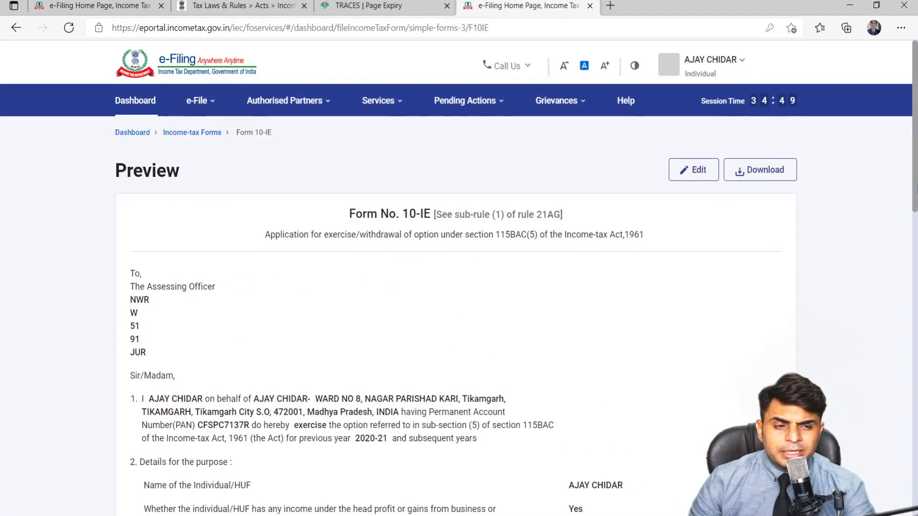
scroll(917, 240, "down", 1)
scroll(516, 297, "down", 15)
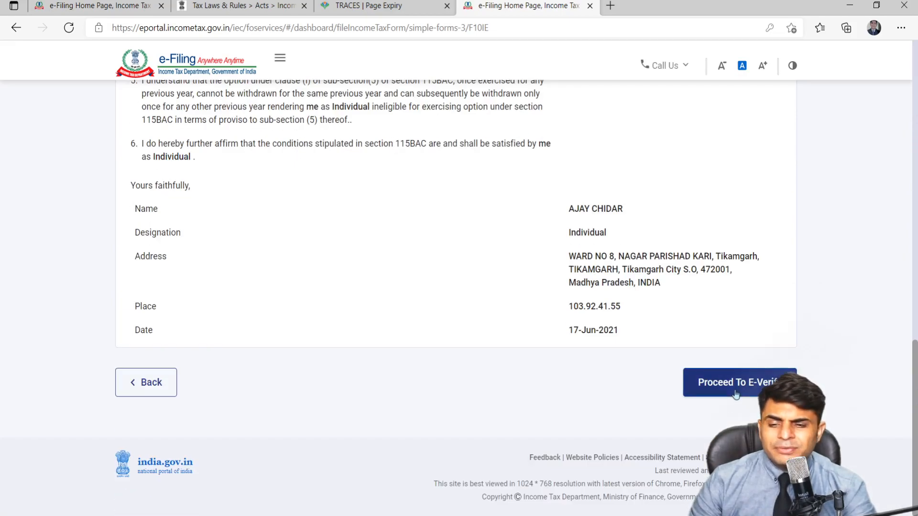
left_click(703, 382)
left_click(523, 332)
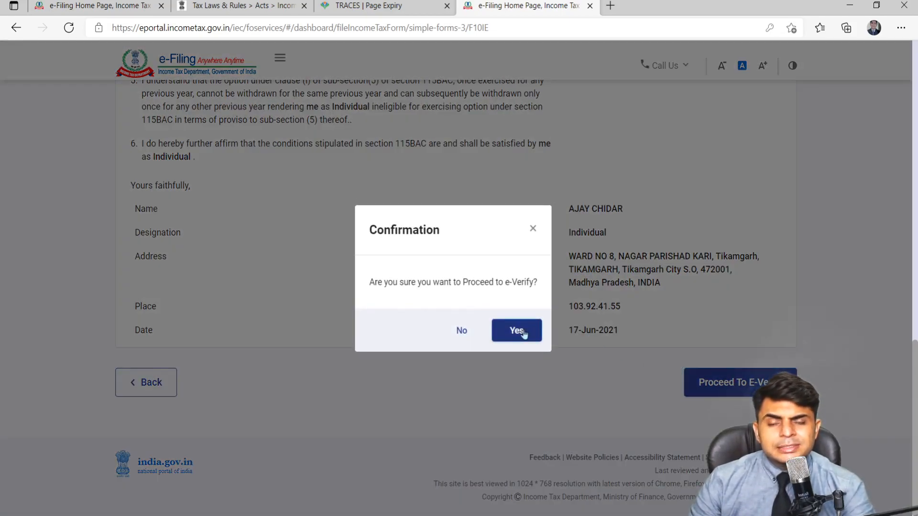
- Request an OTP on the Aadhaar-registered mobile number, agreeing to validate the Aadhaar details, and cancel the OTP entry to return to the e-verify options
left_click(168, 321)
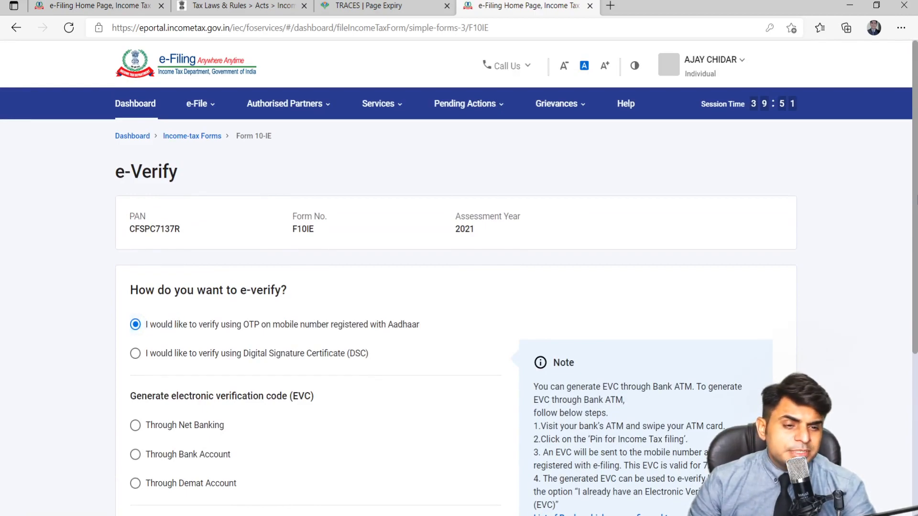
scroll(459, 297, "down", 5)
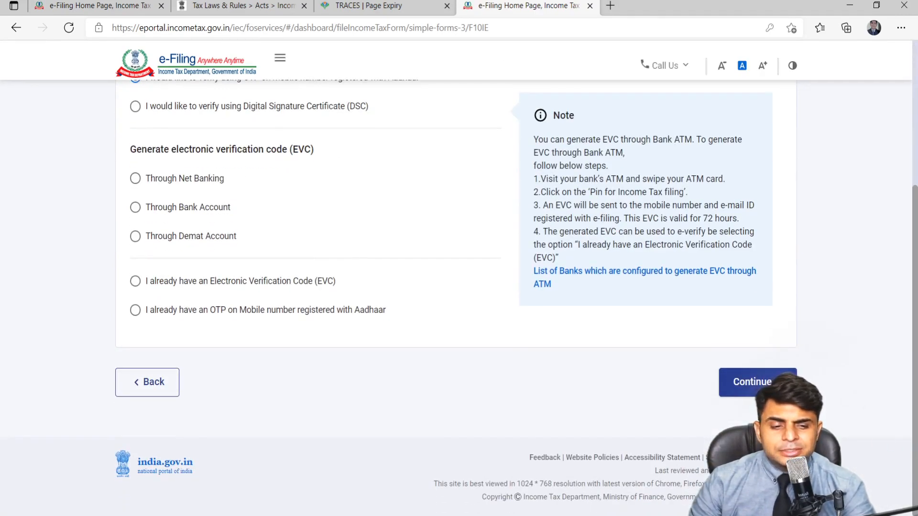
left_click(753, 388)
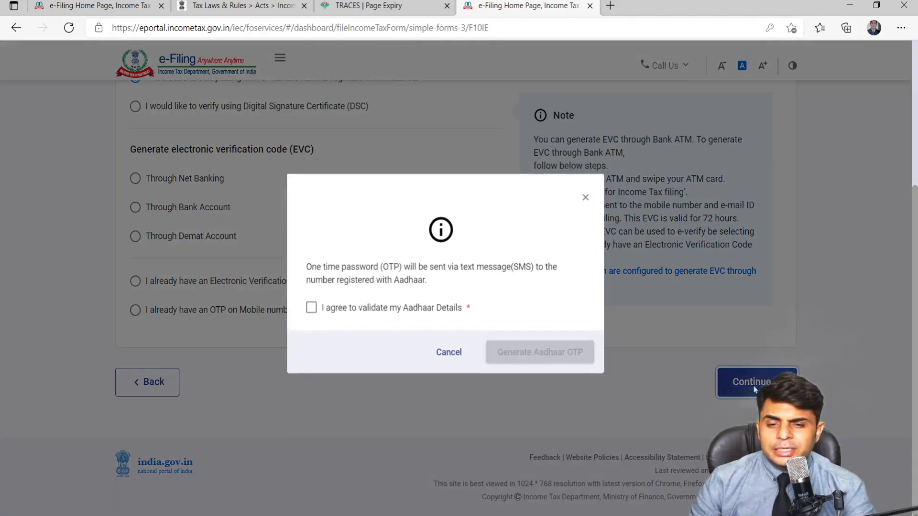
left_click(400, 318)
left_click(539, 358)
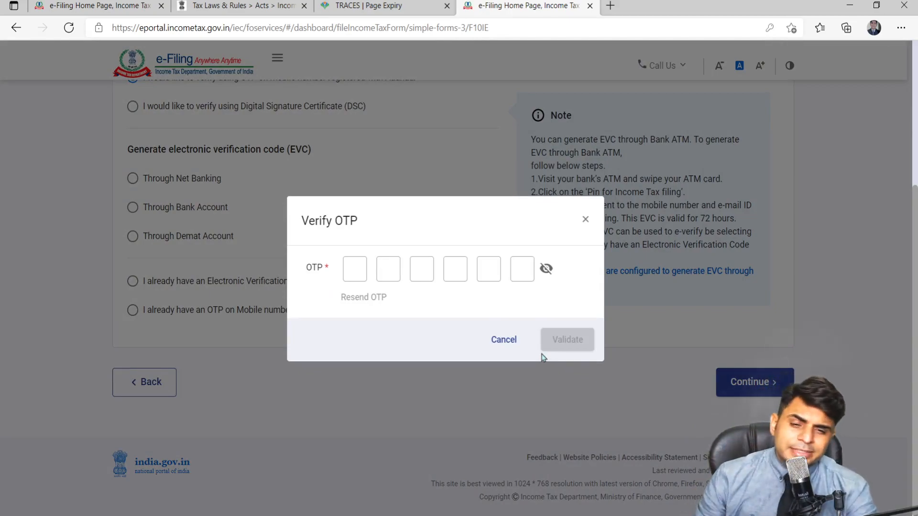
left_click(508, 345)
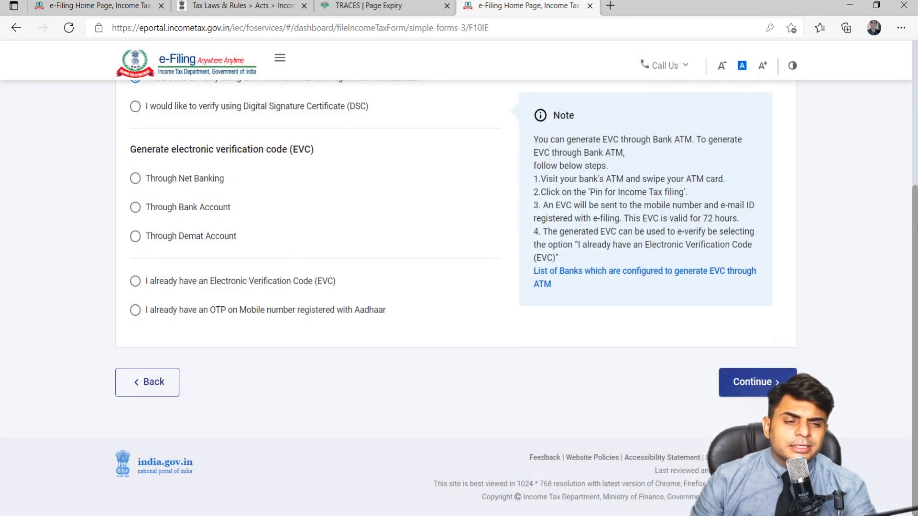
left_click_drag(915, 221, 900, 32)
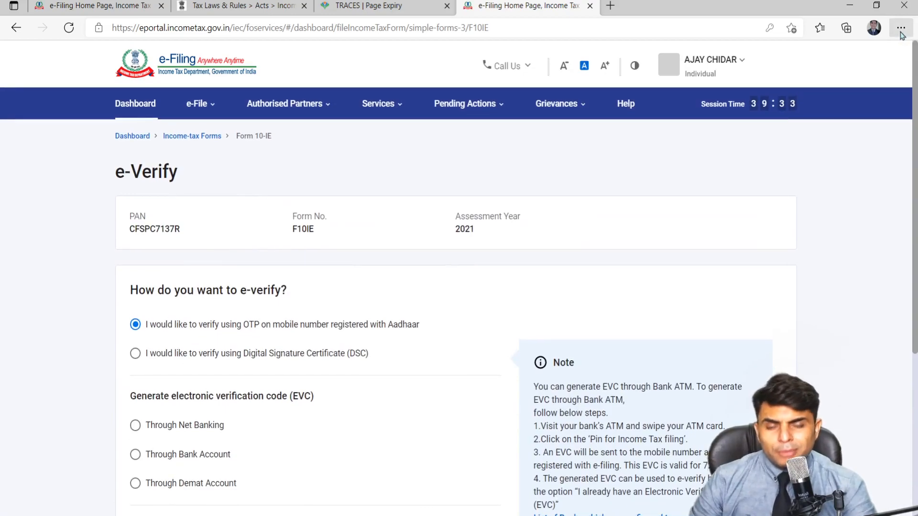